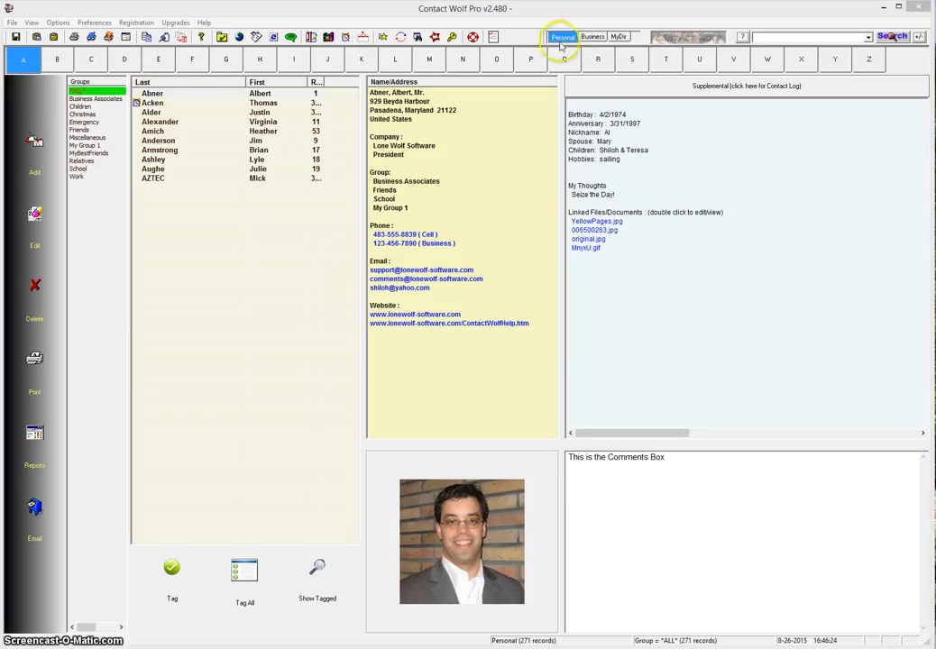
Tag all records listed under the letter A in the Personal directory
{"action": "left_click", "coordinate": [25, 65]}
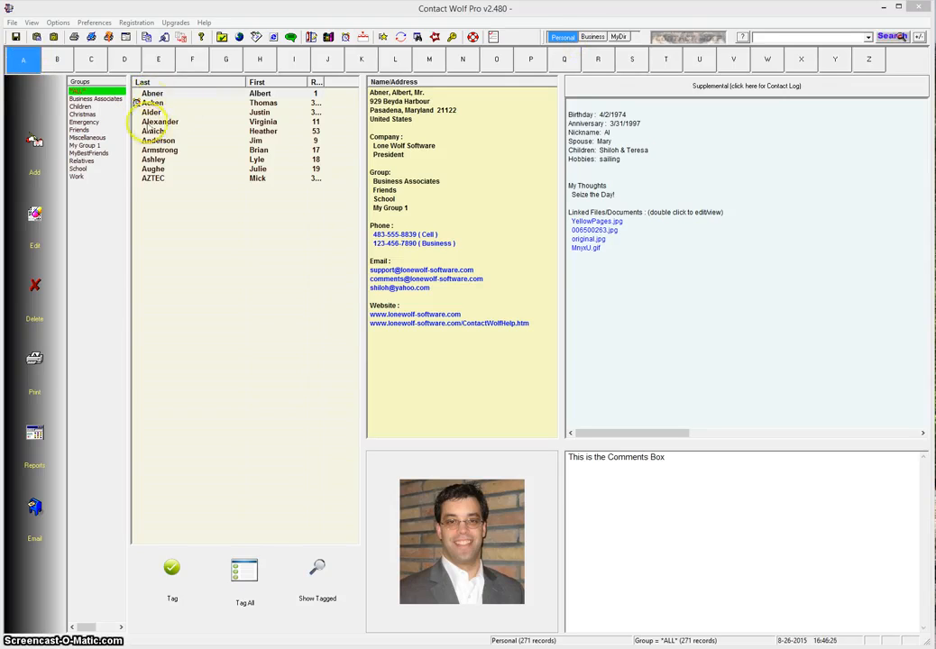
{"action": "left_click", "coordinate": [245, 572]}
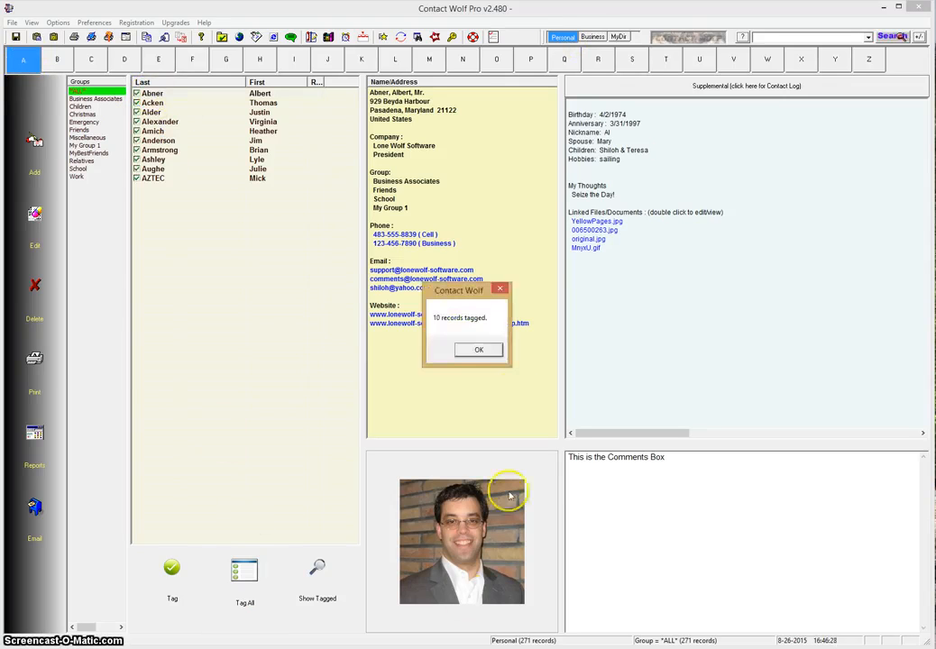
{"action": "left_click", "coordinate": [478, 351]}
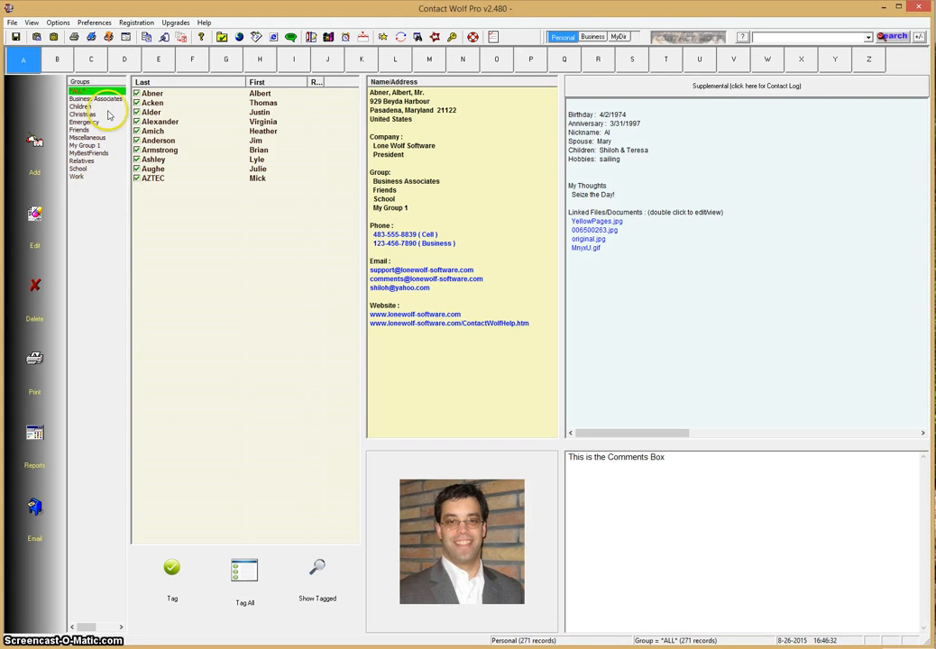
Set the print type to Print Labels and enable custom labels for tagged records in the label formatting
{"action": "left_click", "coordinate": [109, 38]}
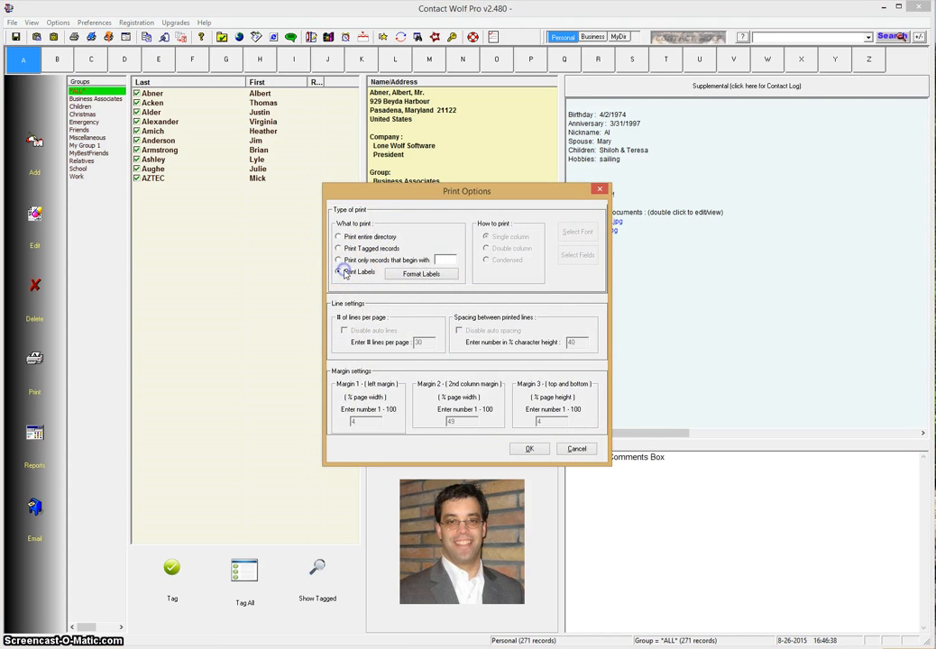
{"action": "left_click", "coordinate": [418, 274]}
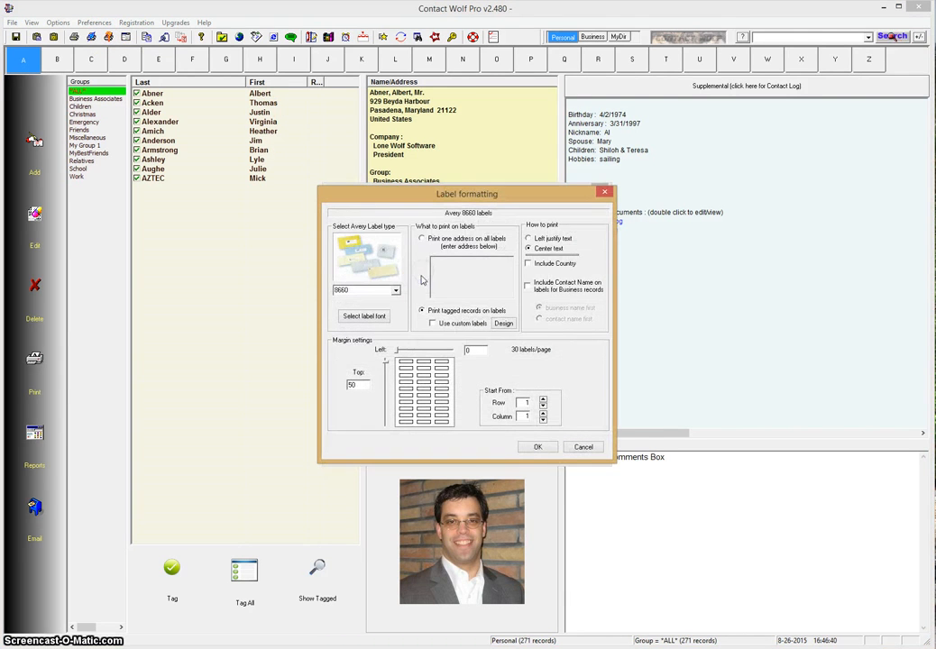
{"action": "left_click", "coordinate": [433, 324]}
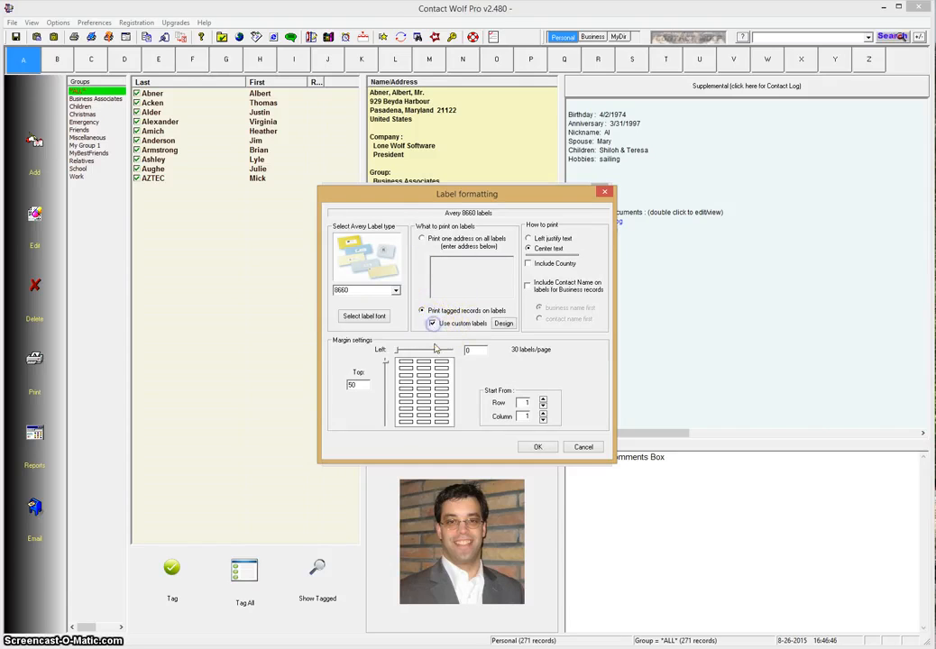
Design a custom label for the Personal directory with FirstName and LastName on line 1
{"action": "left_click", "coordinate": [504, 325]}
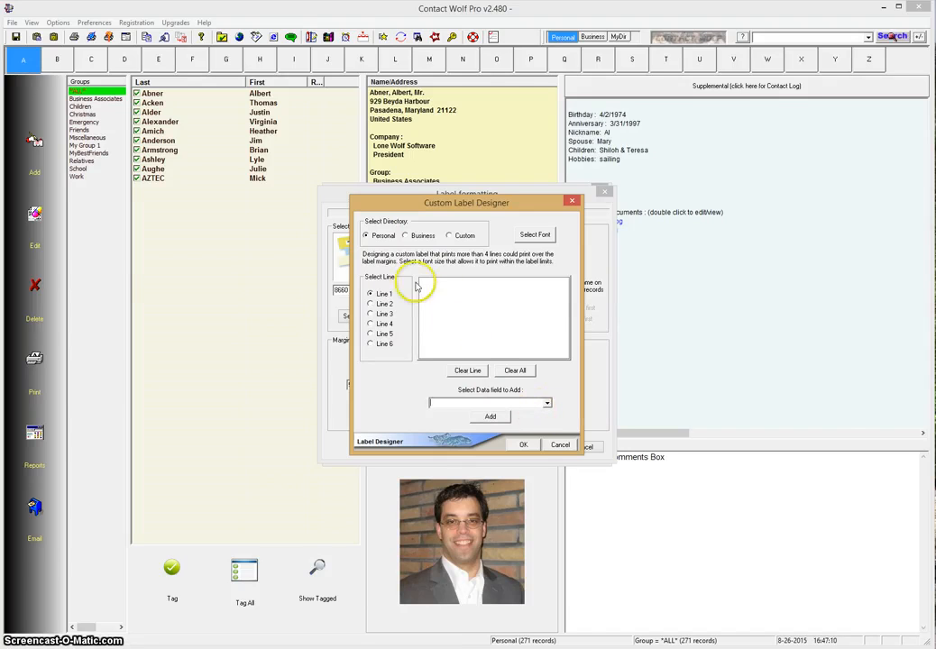
{"action": "left_click", "coordinate": [546, 404]}
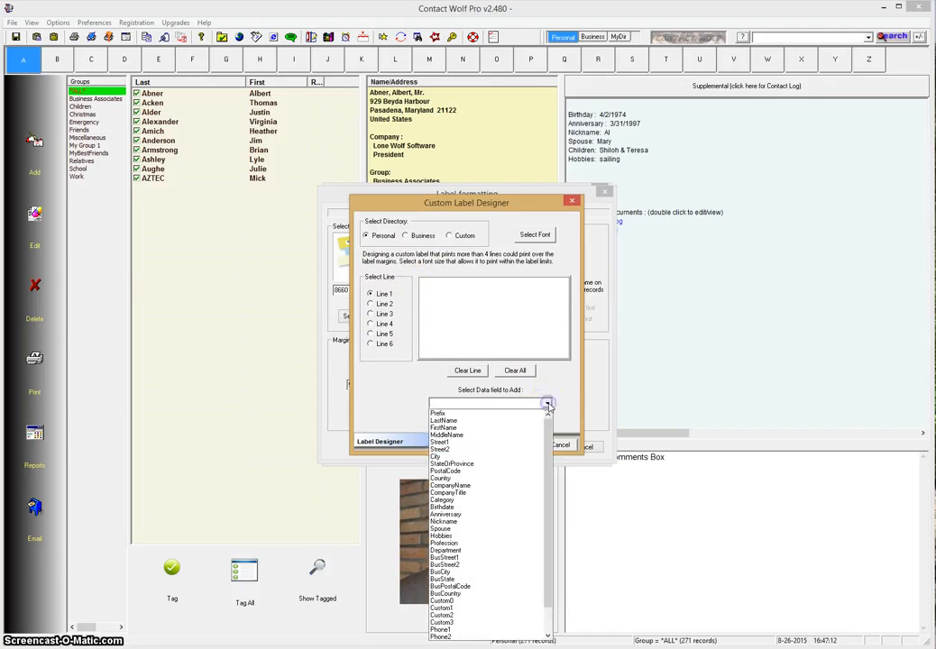
{"action": "left_click", "coordinate": [464, 429]}
{"action": "left_click", "coordinate": [488, 417]}
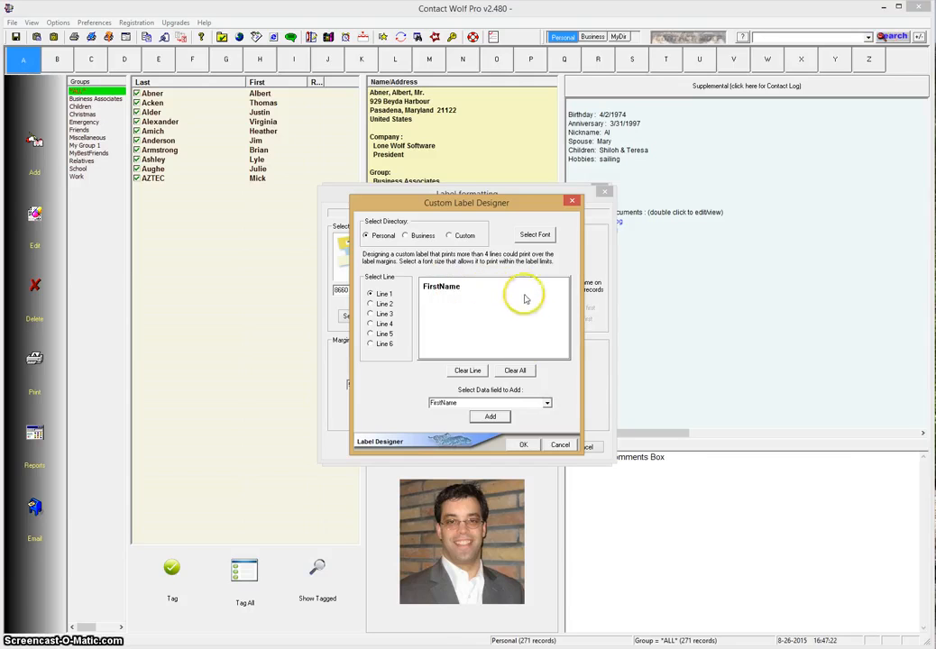
{"action": "left_click", "coordinate": [546, 403]}
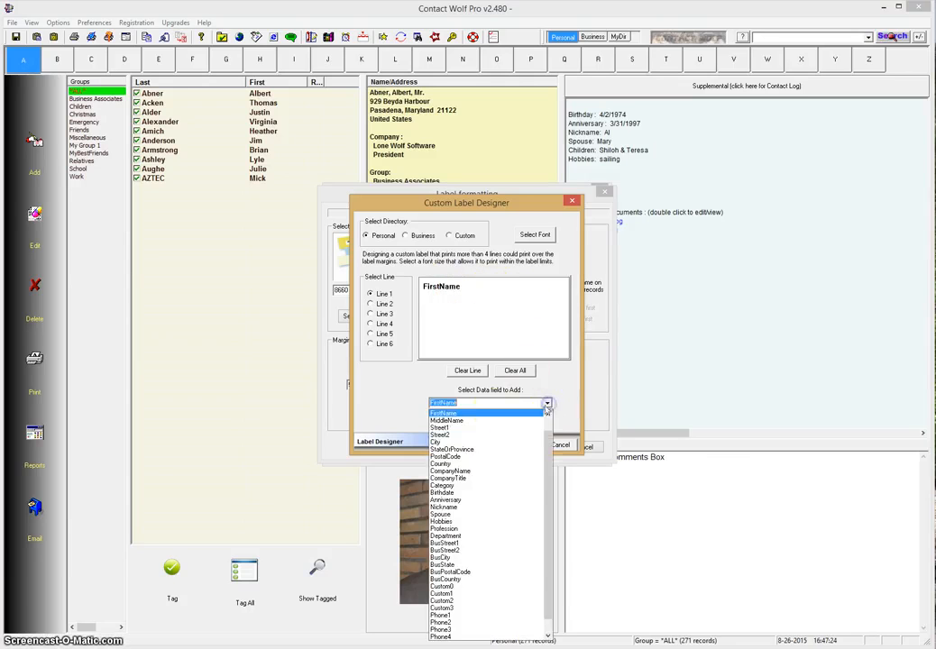
{"action": "left_click", "coordinate": [548, 413]}
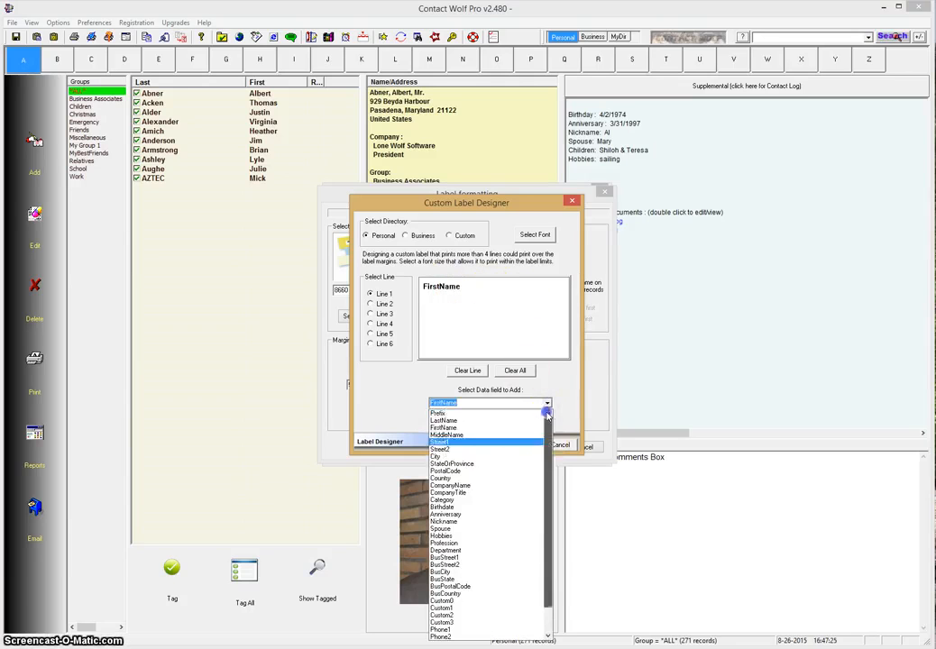
{"action": "left_click", "coordinate": [476, 421]}
{"action": "left_click", "coordinate": [494, 416]}
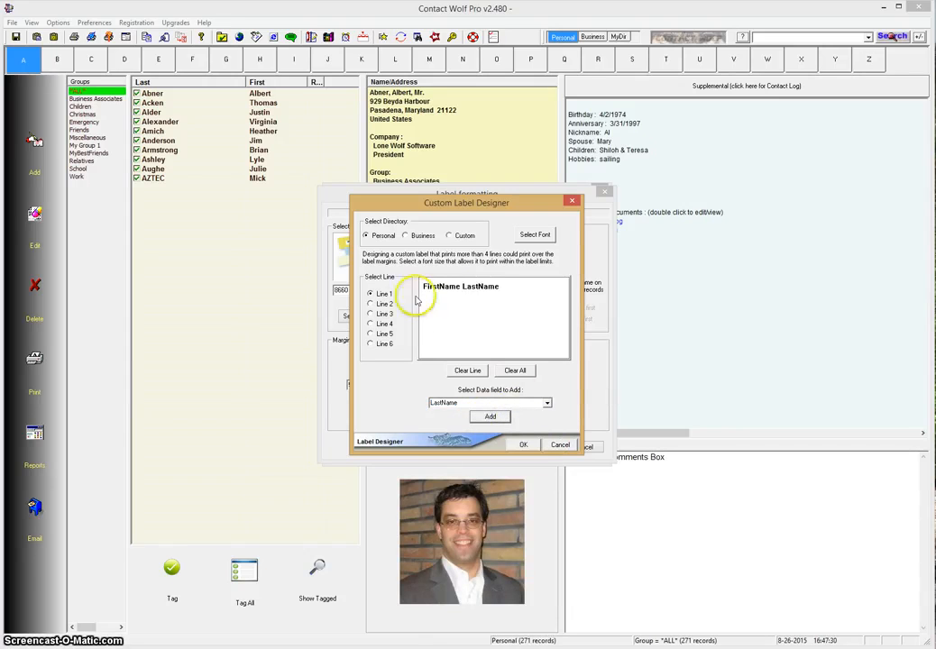
Add the Street1 field to line 2 of the custom label
{"action": "left_click", "coordinate": [377, 305]}
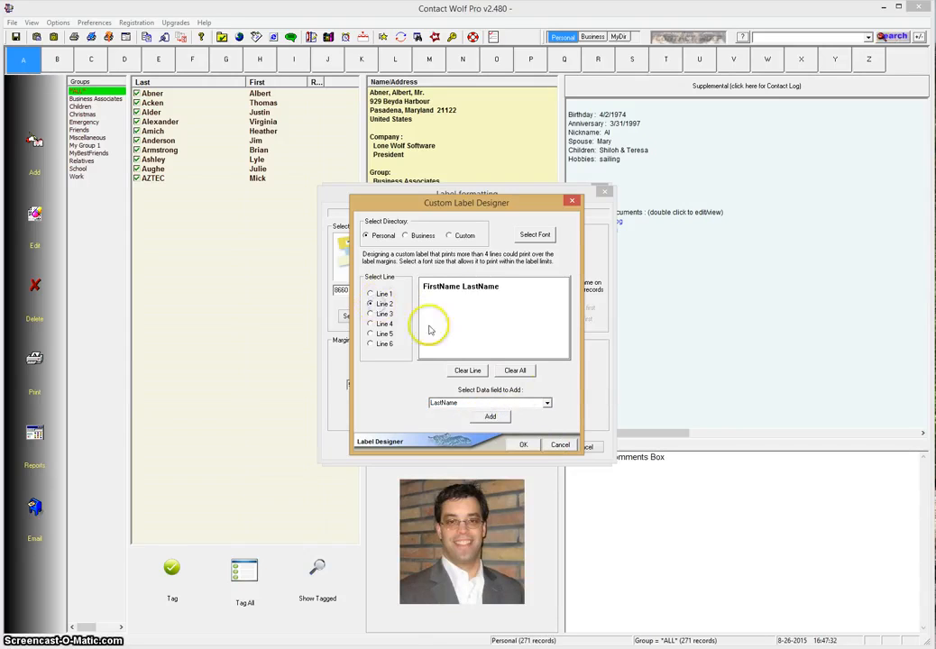
{"action": "left_click", "coordinate": [547, 404]}
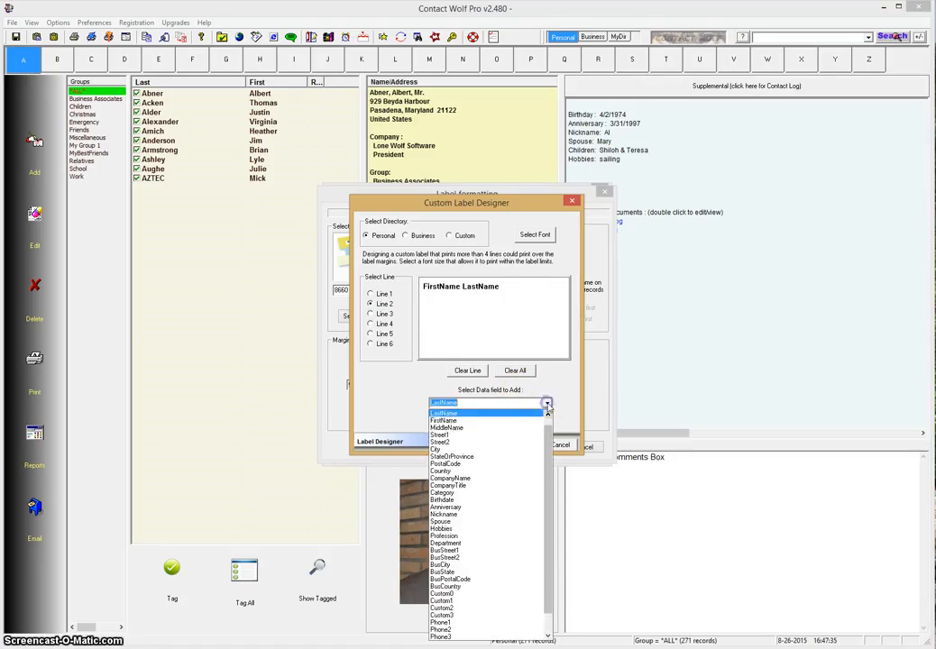
{"action": "left_click", "coordinate": [450, 434]}
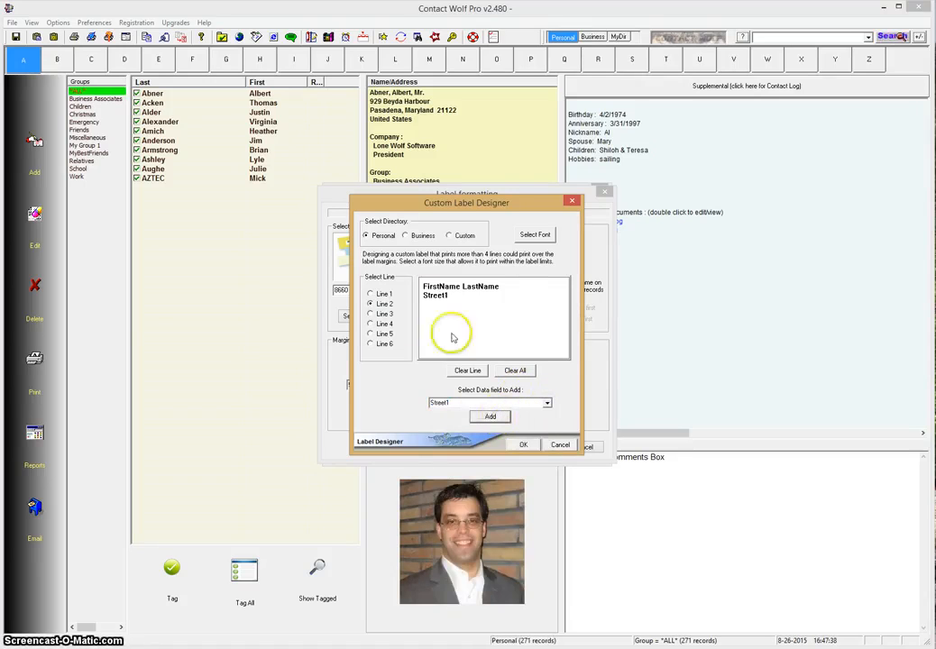
Add the City, StateOrProvince and PostalCode fields to line 3 of the custom label
{"action": "left_click", "coordinate": [370, 314]}
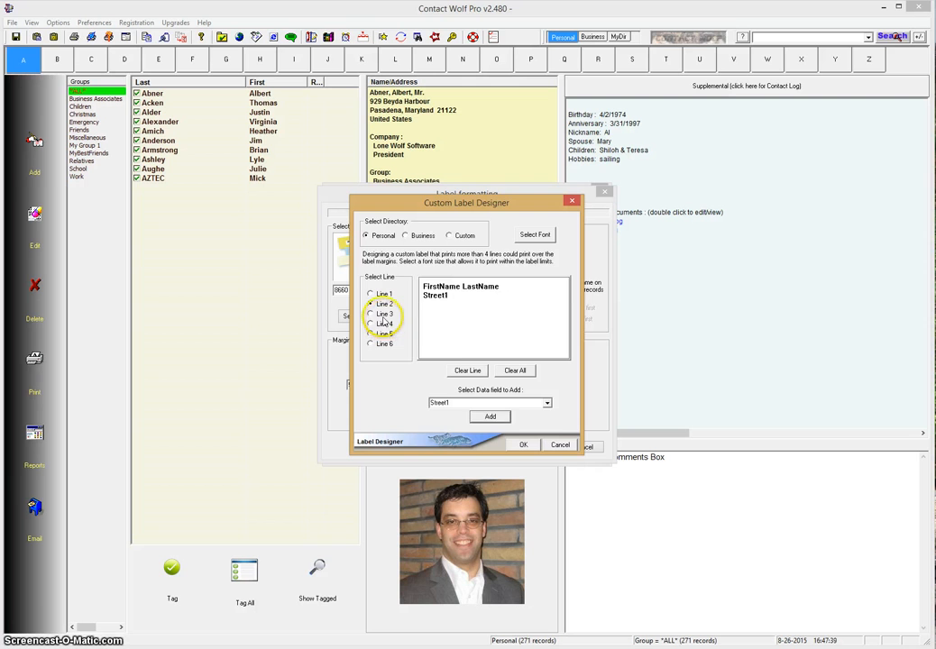
{"action": "left_click", "coordinate": [546, 403]}
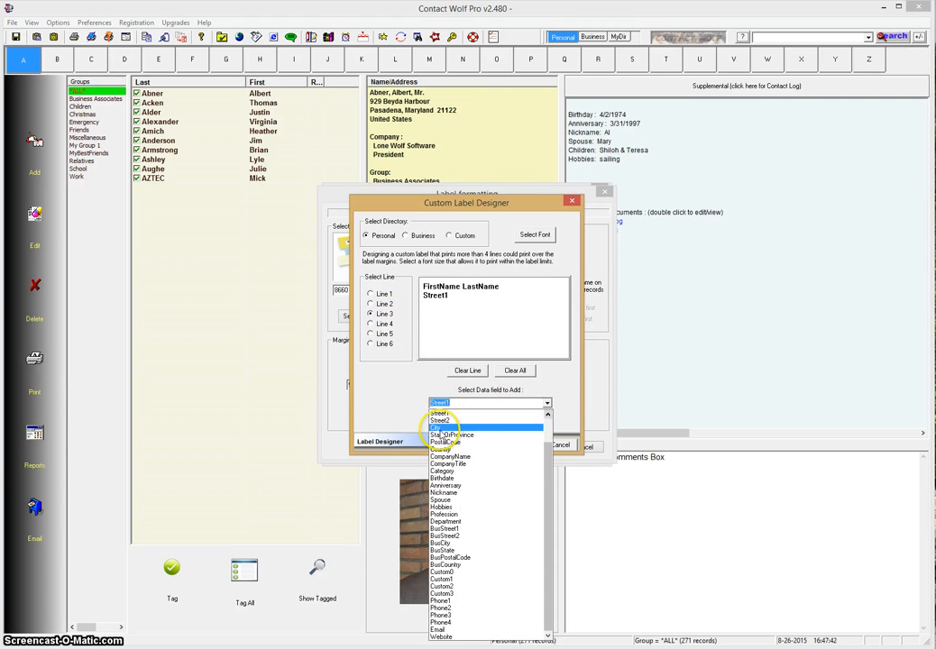
{"action": "left_click", "coordinate": [439, 427]}
{"action": "left_click", "coordinate": [489, 415]}
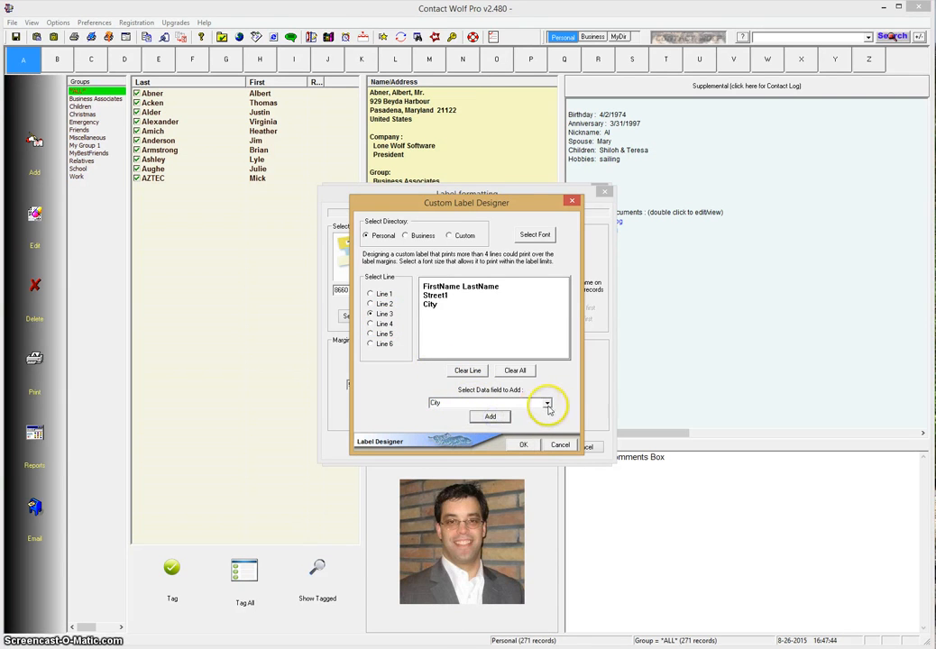
{"action": "left_click", "coordinate": [547, 402]}
{"action": "left_click", "coordinate": [463, 438]}
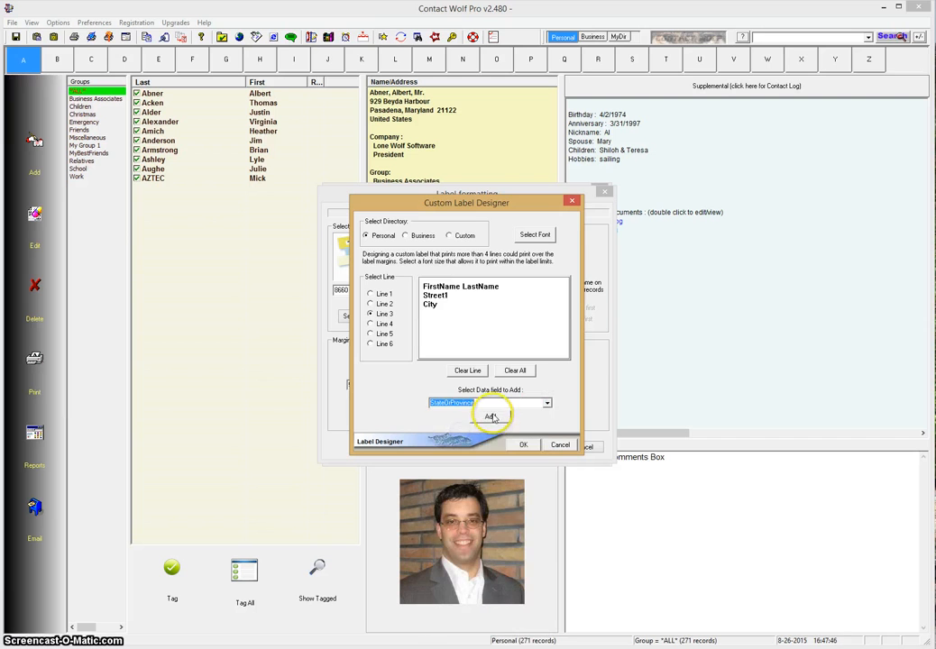
{"action": "left_click", "coordinate": [490, 416]}
{"action": "left_click", "coordinate": [547, 403]}
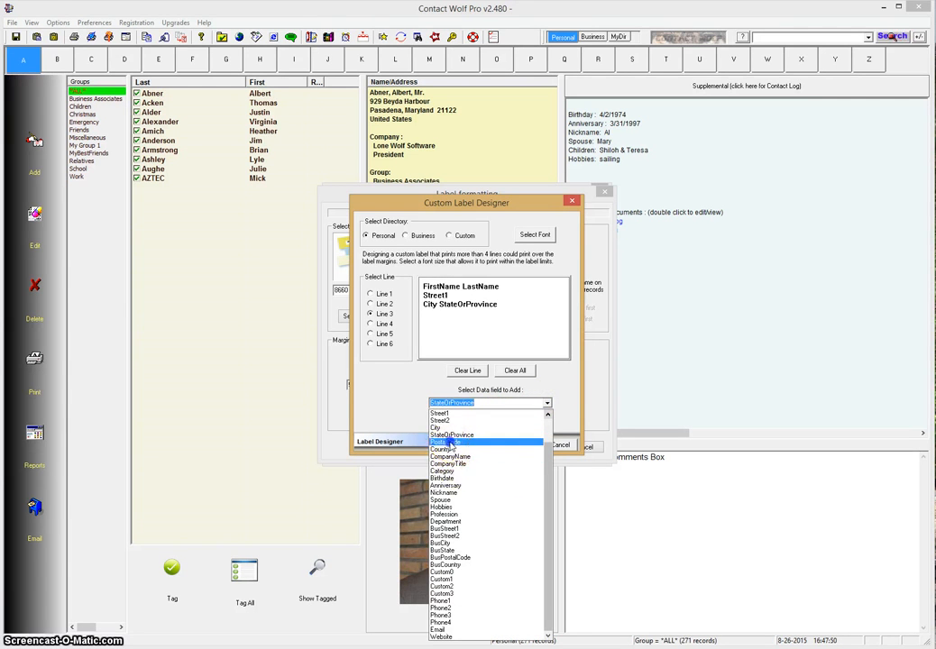
{"action": "left_click", "coordinate": [449, 442]}
{"action": "left_click", "coordinate": [492, 417]}
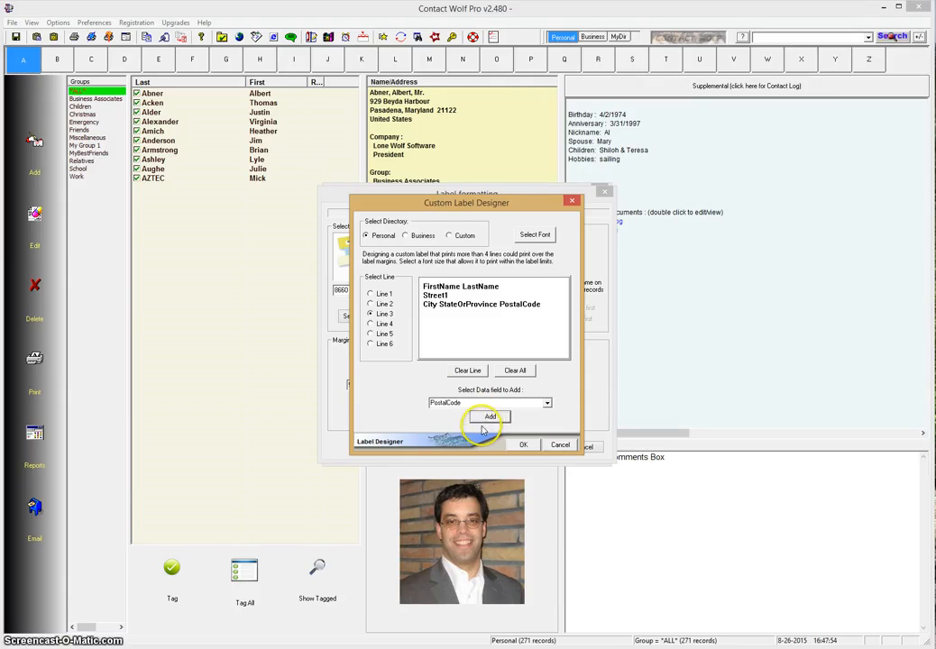
Add the Phone1 field to line 4 of the custom label
{"action": "left_click", "coordinate": [383, 324]}
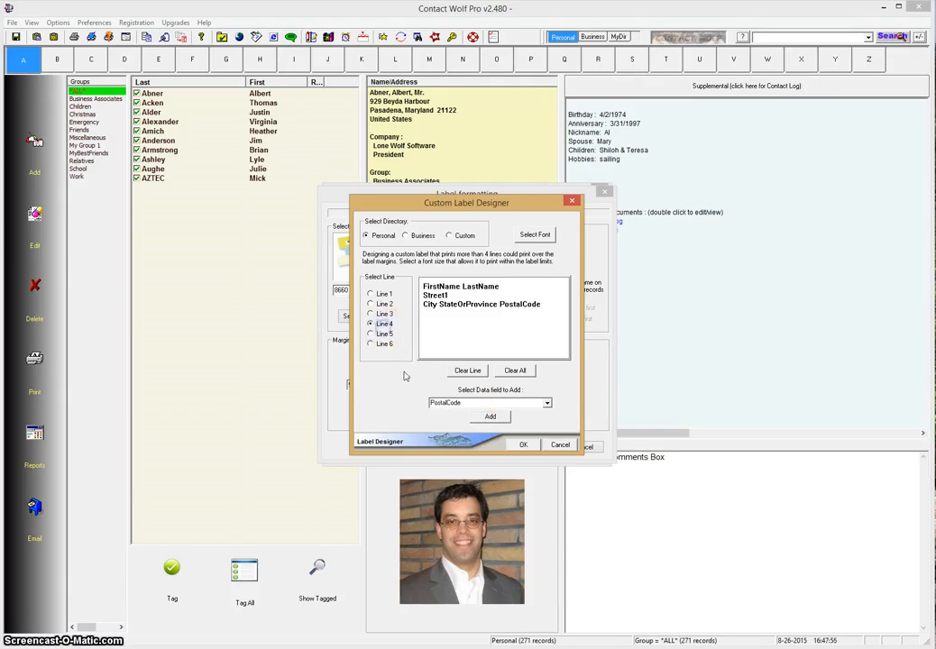
{"action": "left_click", "coordinate": [547, 403]}
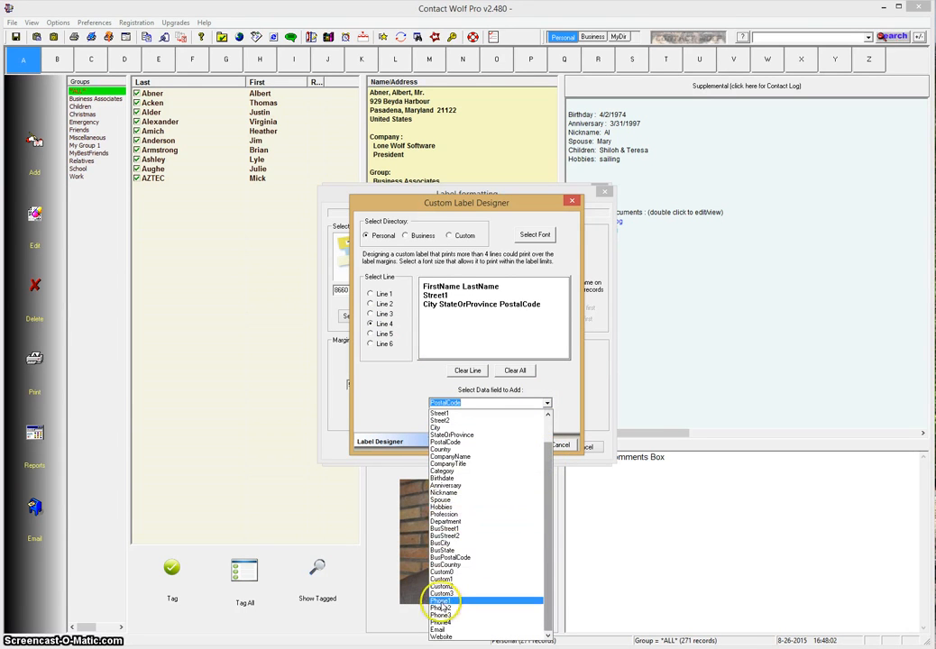
{"action": "left_click", "coordinate": [495, 600]}
{"action": "left_click", "coordinate": [493, 420]}
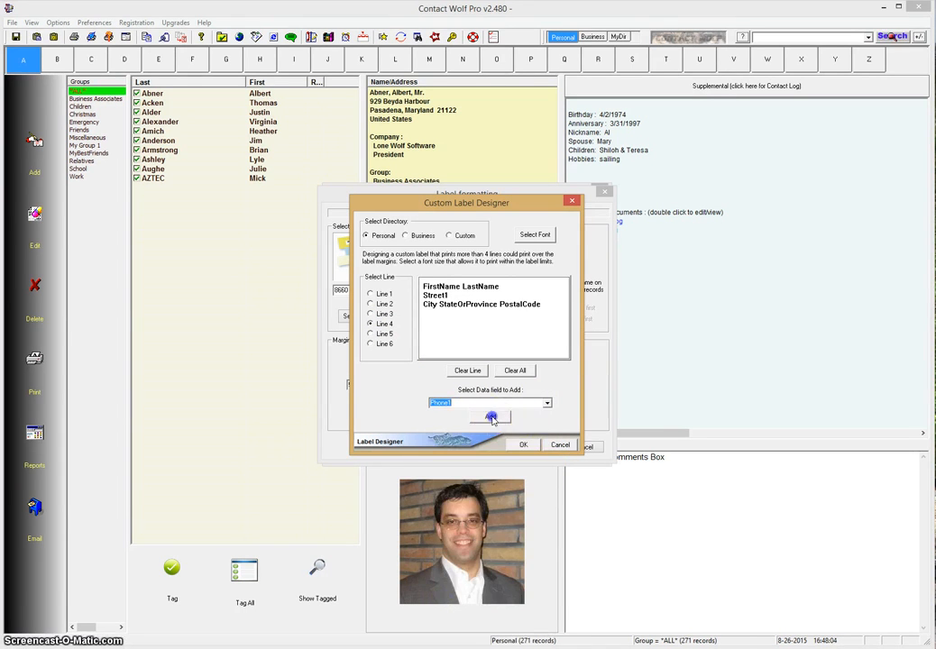
Add the Email field to line 5 of the custom label
{"action": "left_click", "coordinate": [387, 335]}
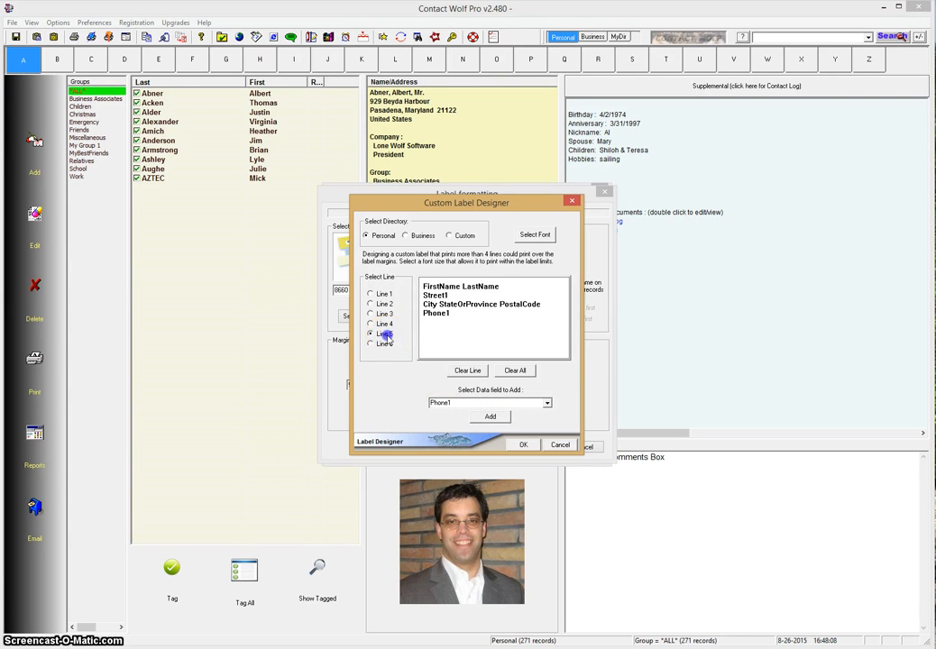
{"action": "left_click", "coordinate": [545, 402]}
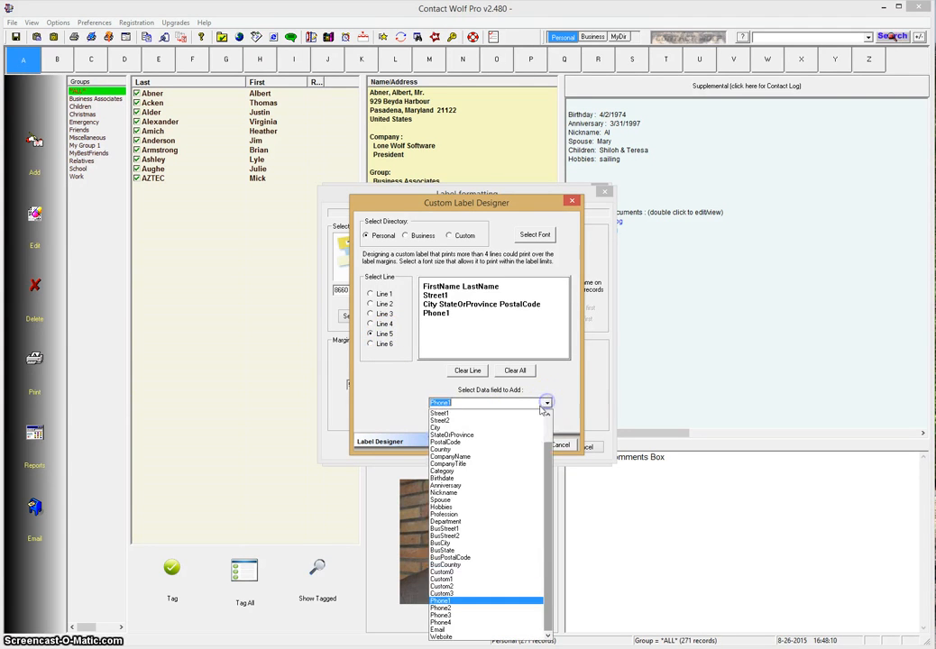
{"action": "left_click", "coordinate": [441, 630]}
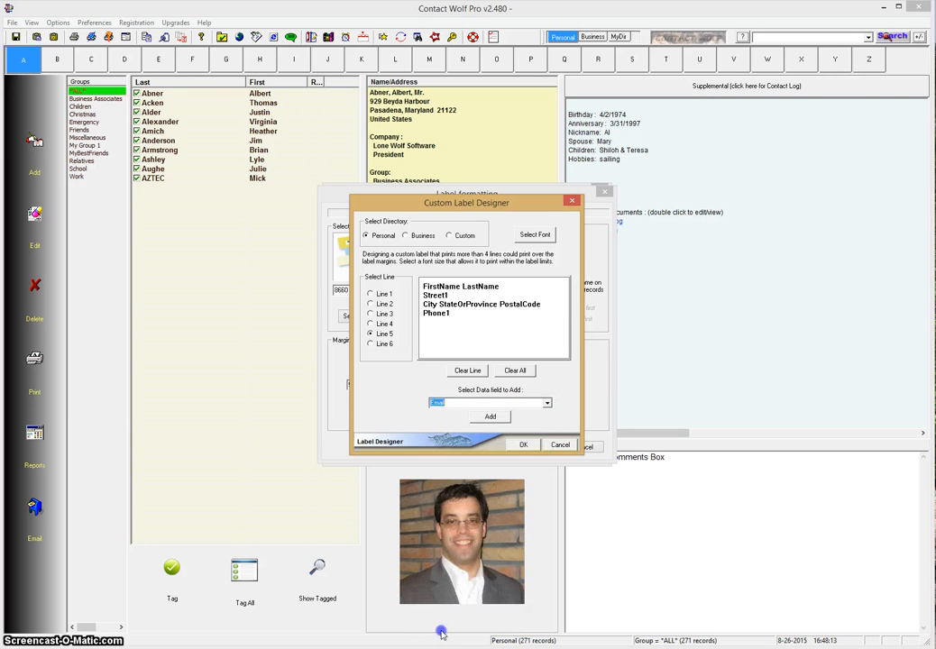
{"action": "left_click", "coordinate": [495, 416]}
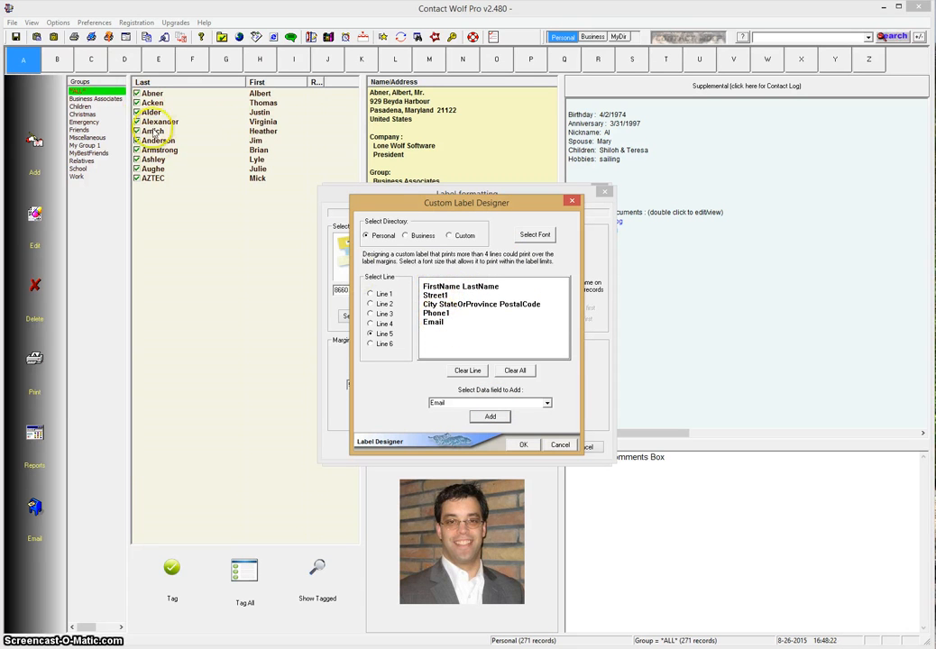
{"action": "left_click", "coordinate": [492, 347]}
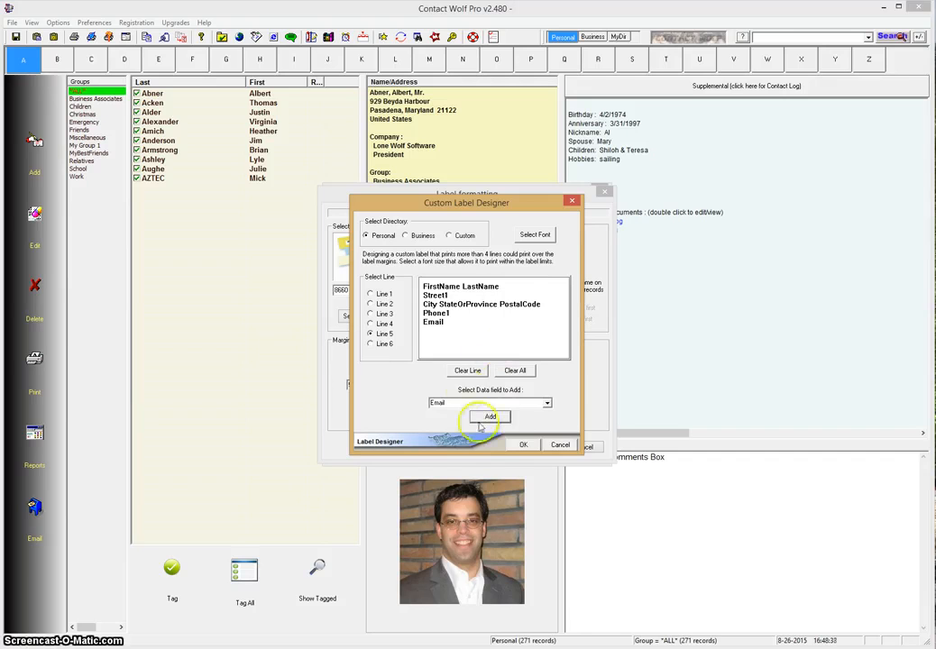
Accept the custom label design and label formatting, and confirm the print options with Print Labels selected
{"action": "left_click", "coordinate": [522, 451]}
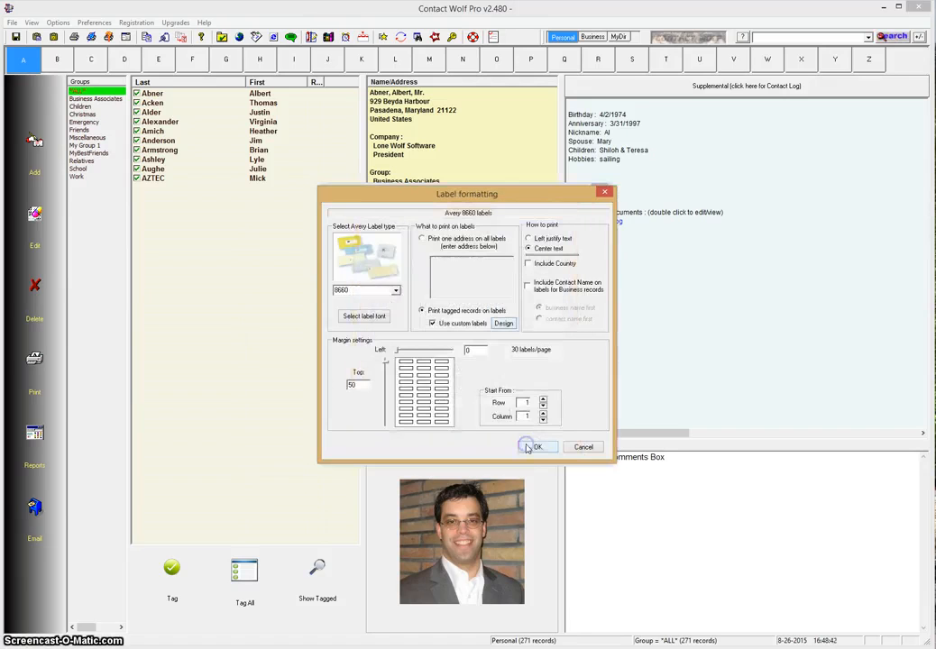
{"action": "left_click", "coordinate": [526, 449]}
{"action": "left_click", "coordinate": [531, 448]}
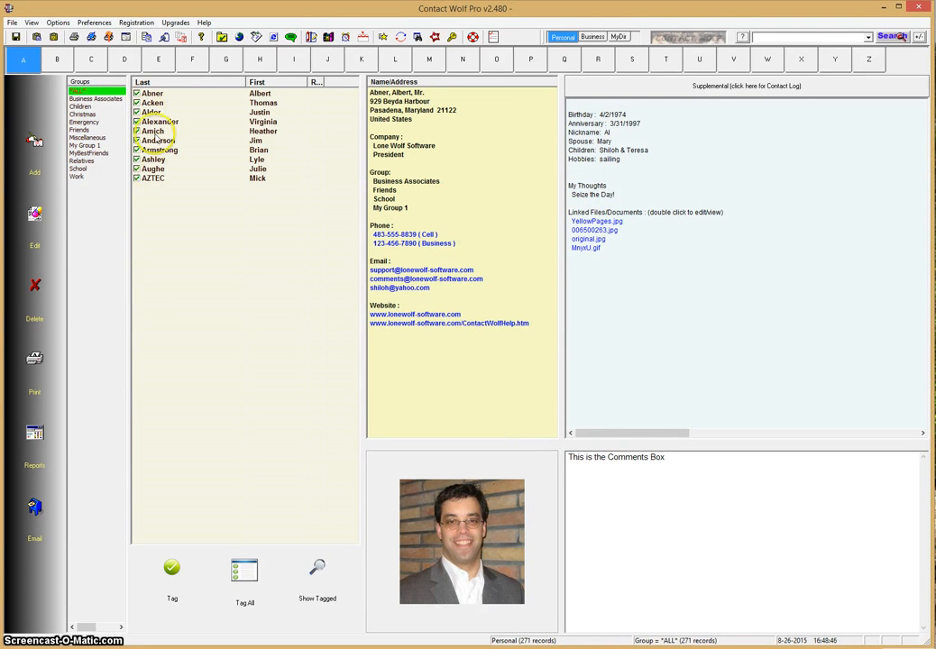
{"action": "left_click", "coordinate": [91, 37]}
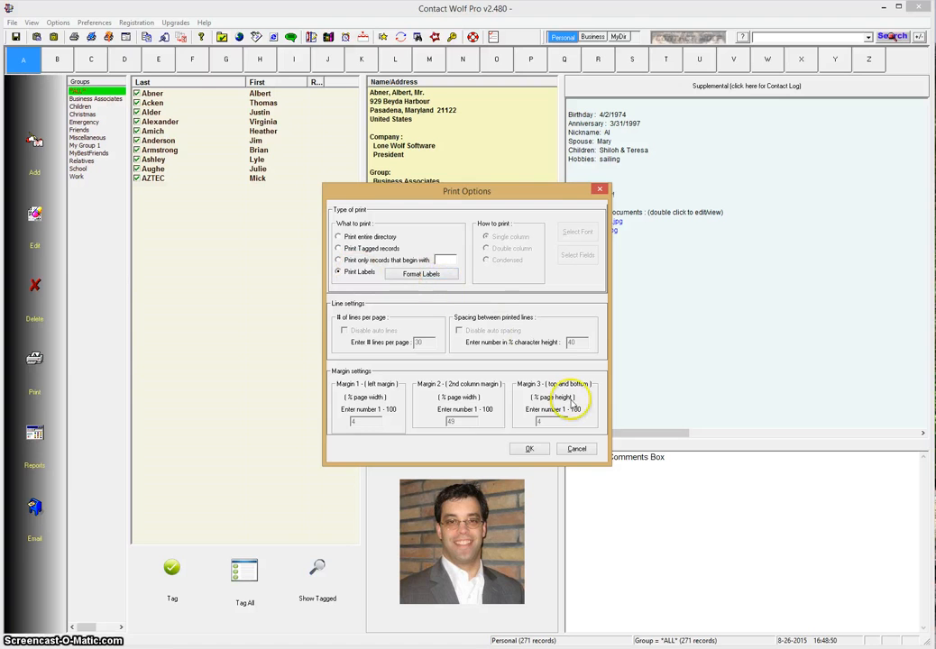
{"action": "left_click", "coordinate": [530, 450]}
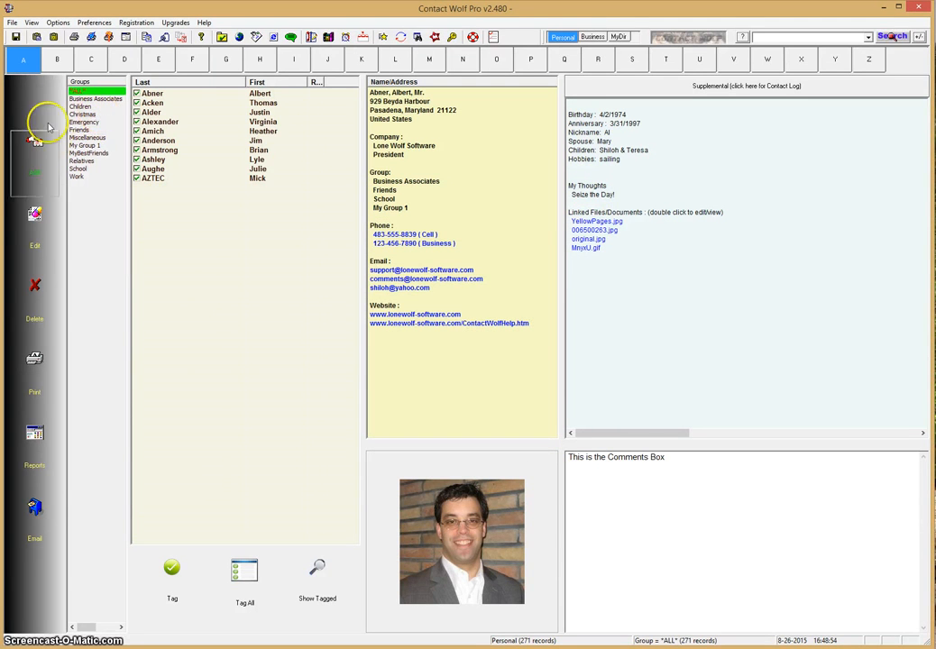
Open the print preview of the tagged records' labels and examine the page at maximum magnification
{"action": "left_click", "coordinate": [12, 21]}
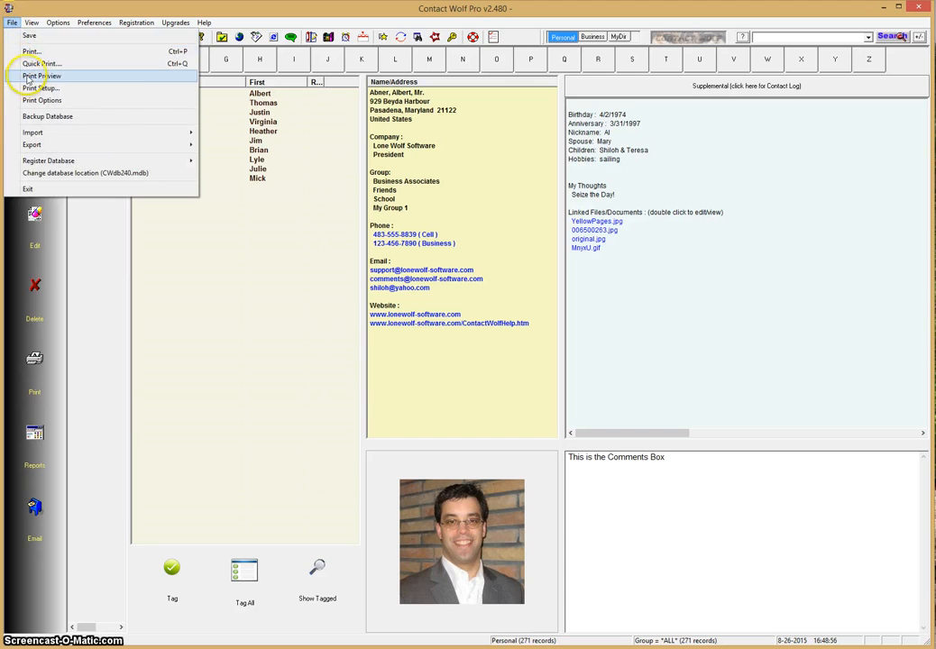
{"action": "left_click", "coordinate": [28, 78]}
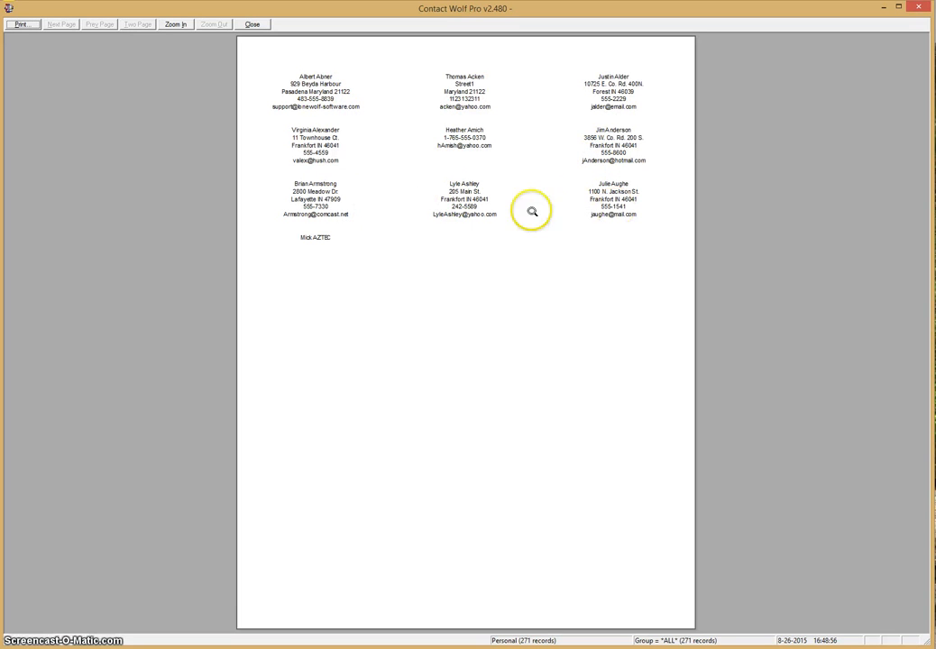
{"action": "left_click", "coordinate": [175, 26]}
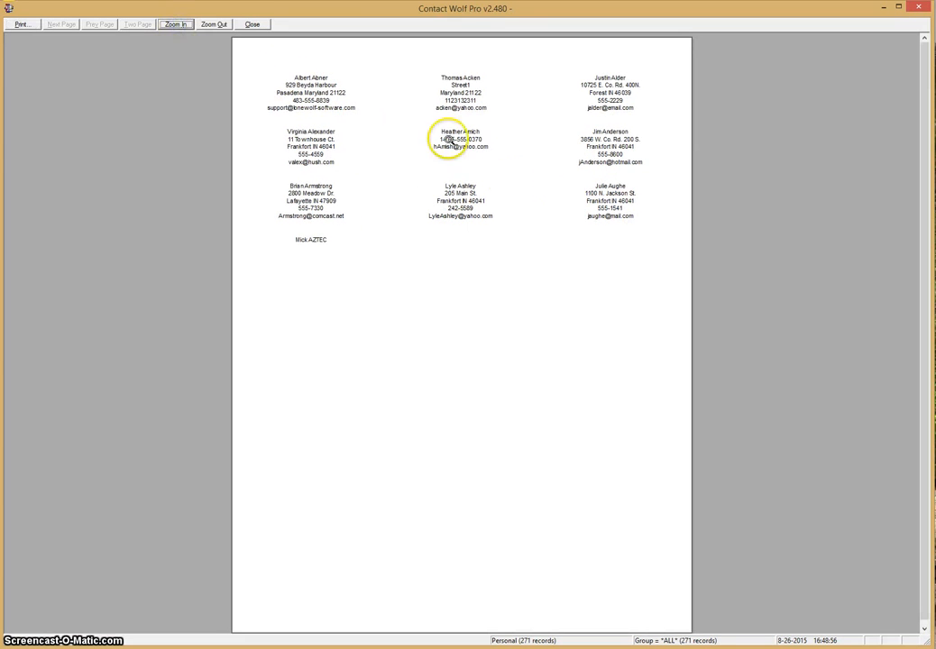
{"action": "left_click", "coordinate": [175, 25]}
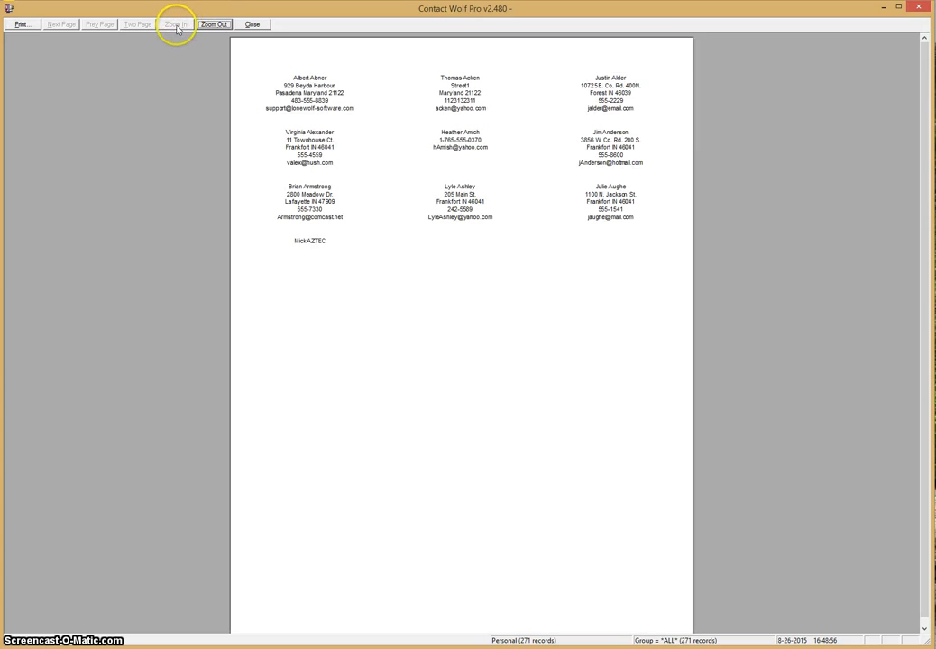